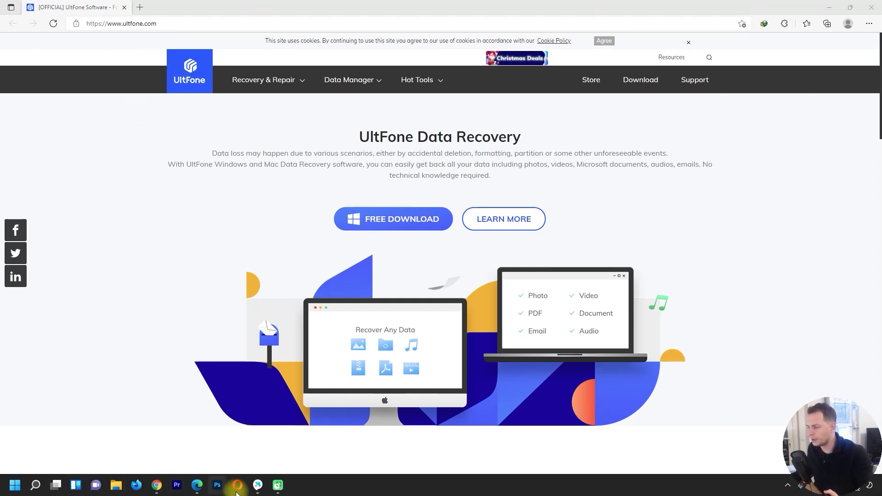
left_click(258, 485)
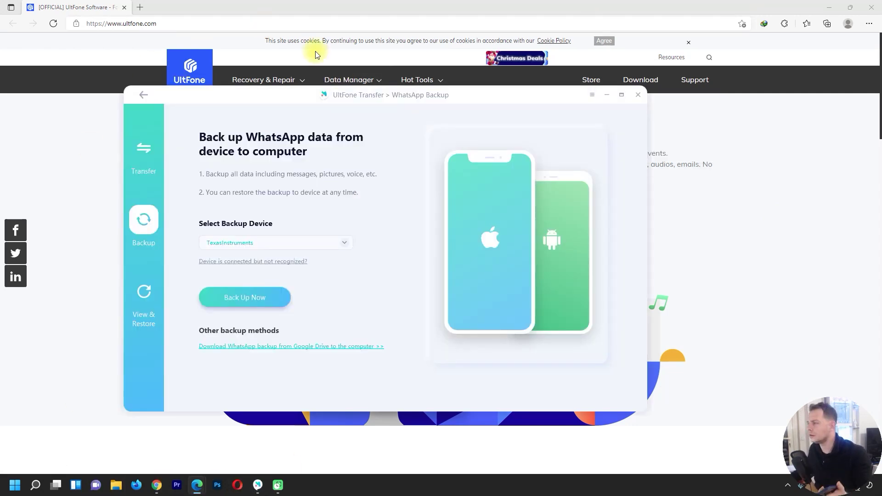
left_click_drag(224, 89, 239, 102)
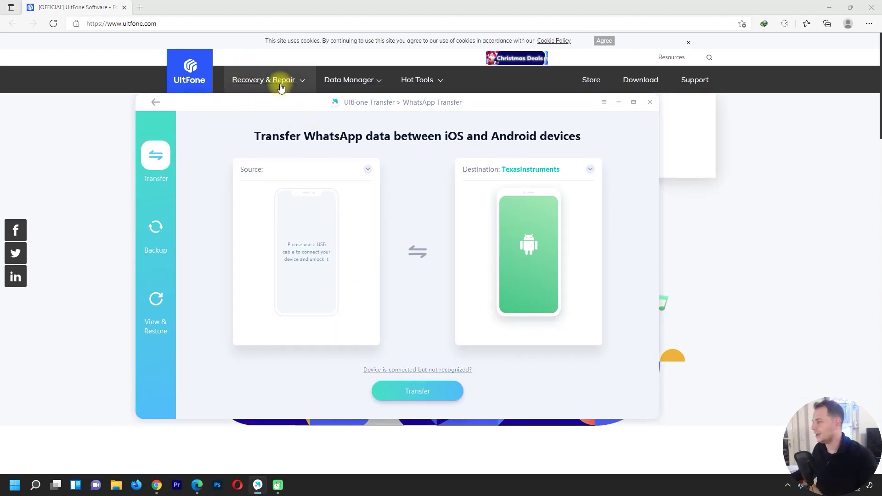
left_click_drag(137, 106, 86, 117)
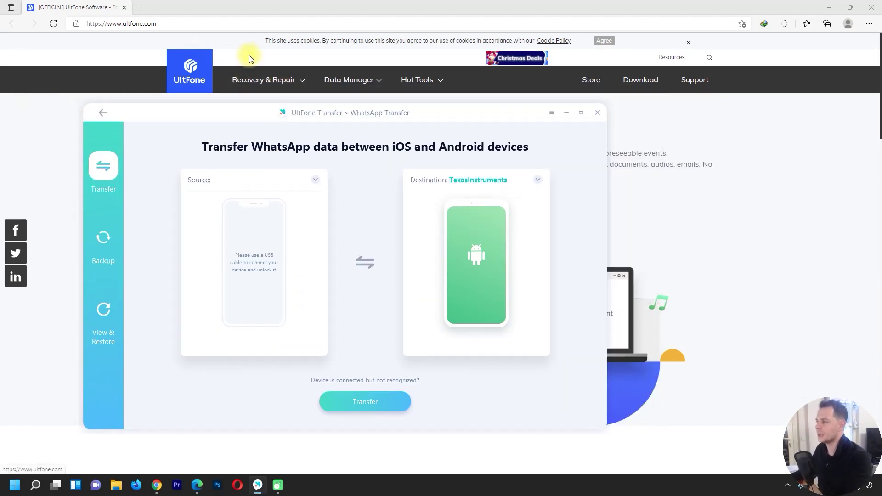
left_click(43, 134)
scroll(572, 182, "down", 5)
scroll(583, 184, "down", 15)
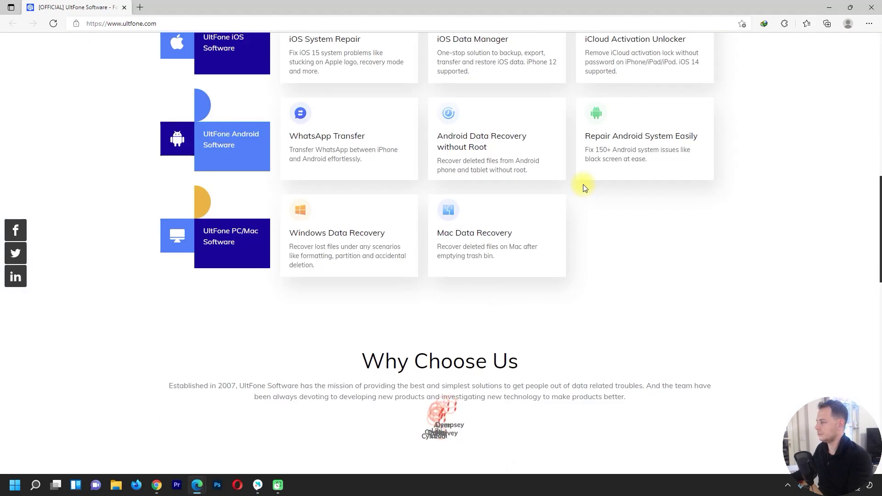
scroll(583, 208, "up", 20)
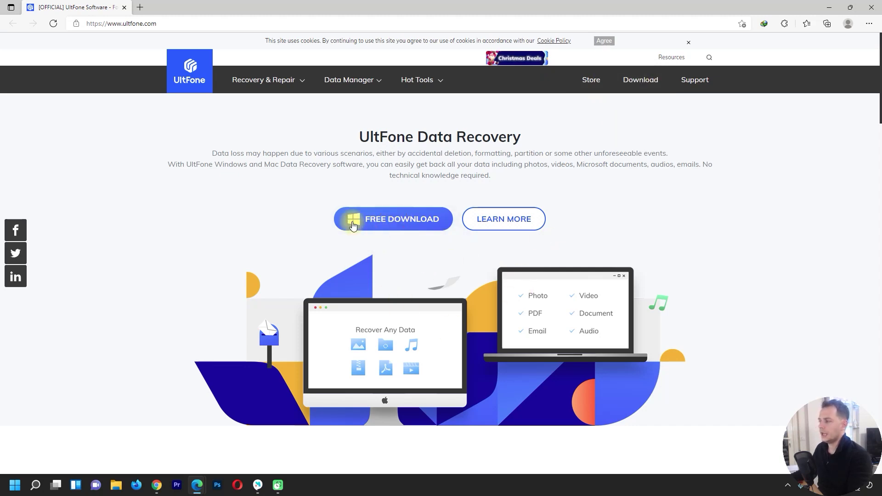
scroll(233, 340, "down", 15)
scroll(257, 329, "up", 15)
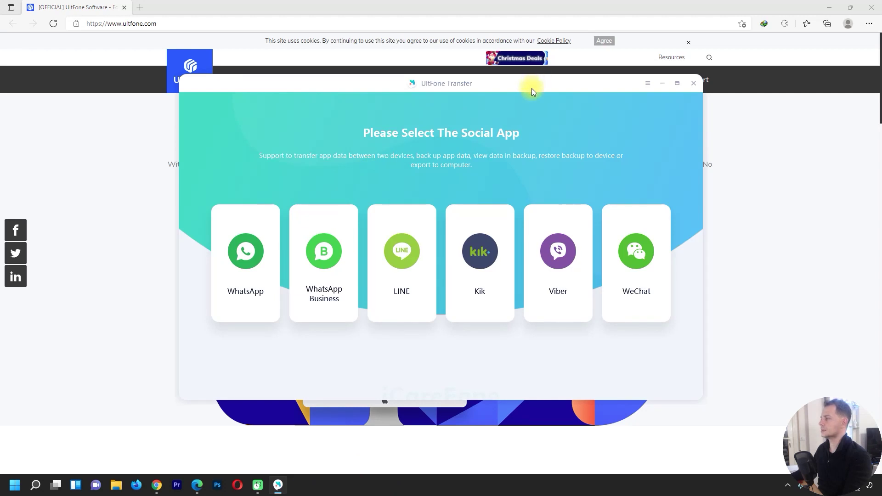
Choose the WhatsApp card to open the WhatsApp Transfer page with the Android phone as source
left_click_drag(532, 92, 497, 92)
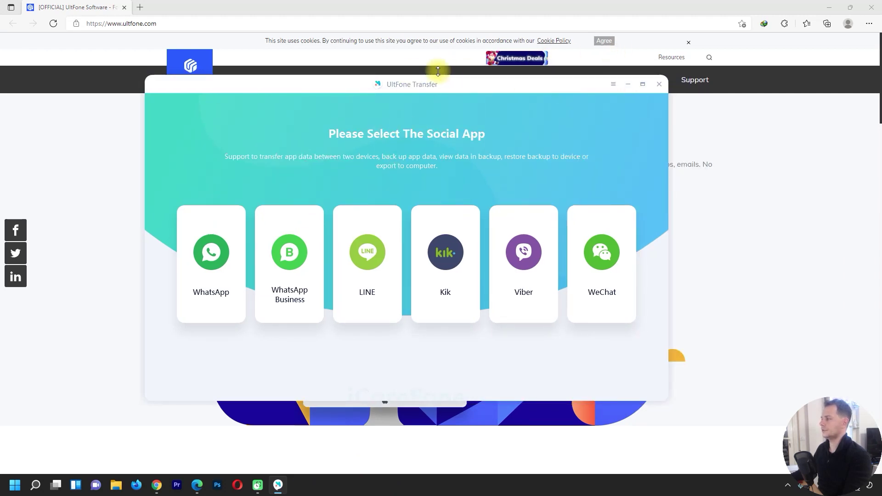
left_click_drag(456, 84, 459, 69)
left_click(205, 225)
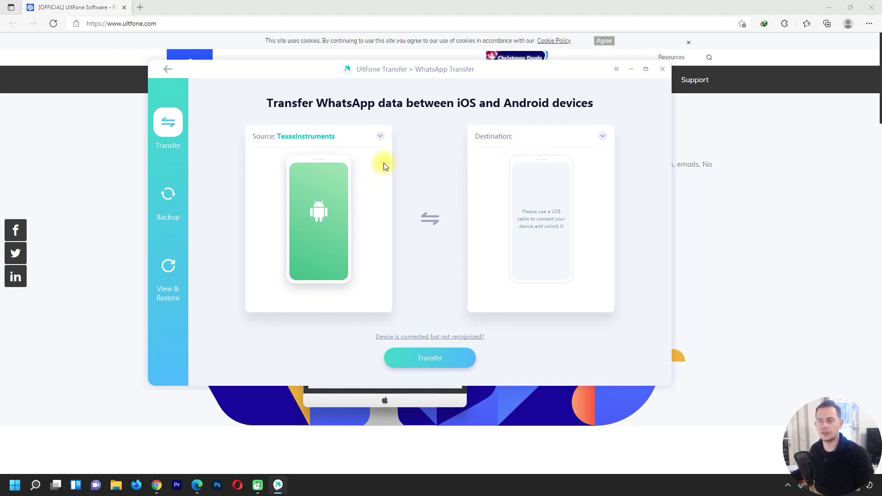
Check the Source device list, then switch to WhatsApp Backup once the iPhone shows as destination
left_click(380, 136)
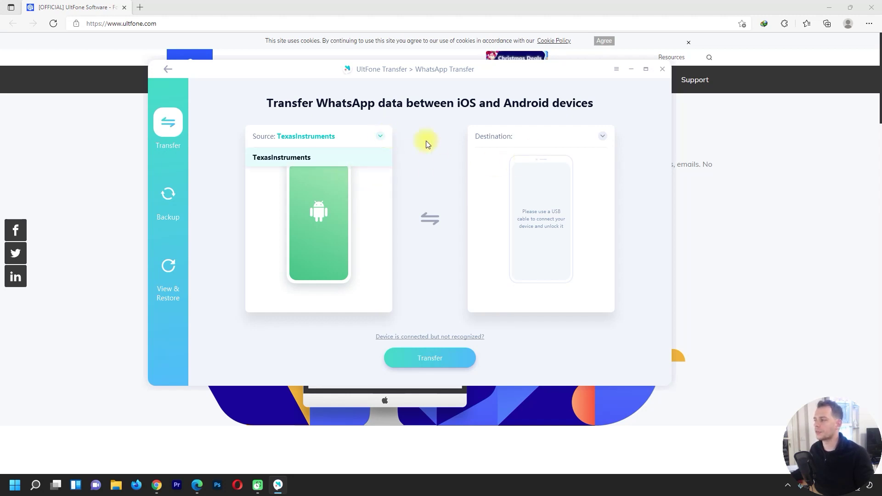
left_click(558, 136)
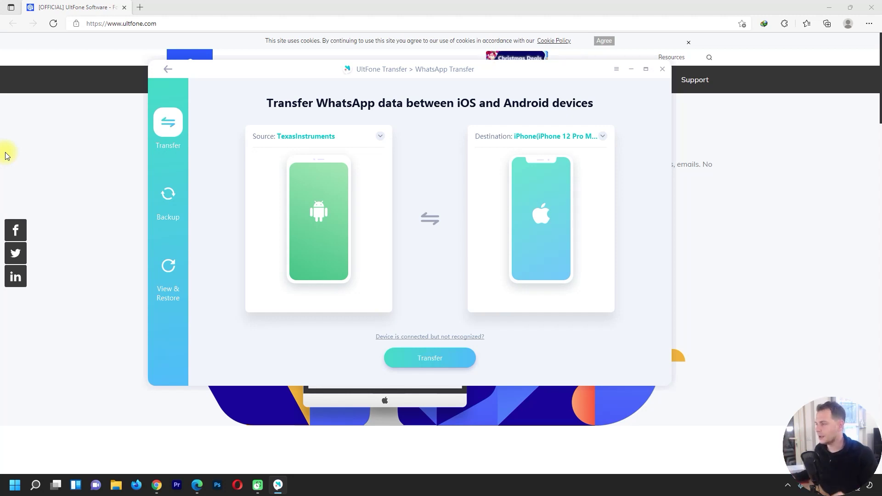
left_click(174, 205)
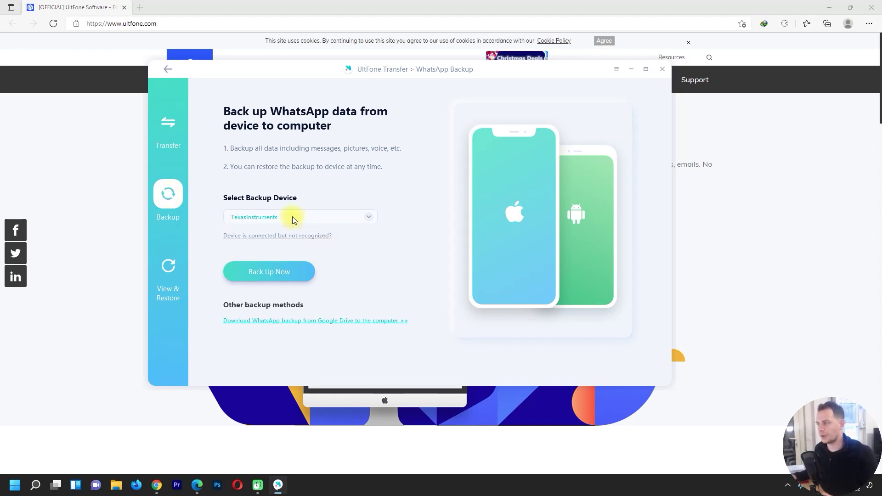
Set iPhone 12 Pro Max as the backup device and begin downloading the WhatsApp backup from Google Drive
left_click(368, 219)
left_click(257, 250)
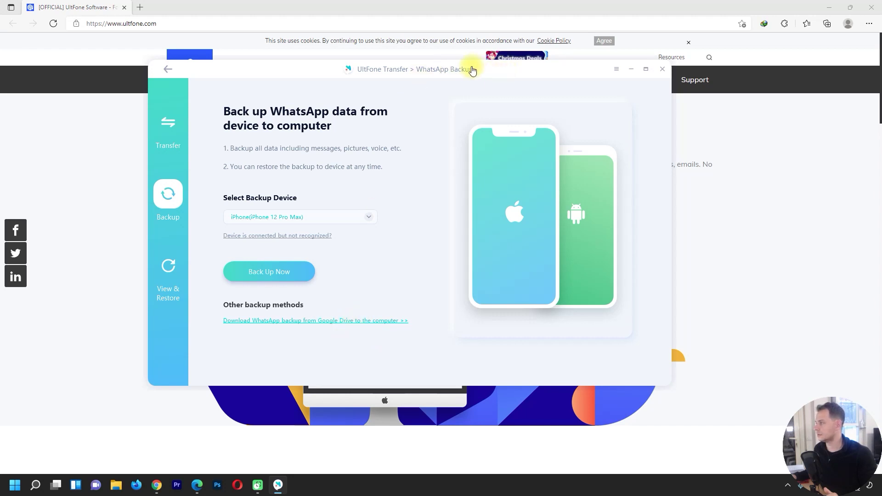
left_click_drag(472, 69, 435, 66)
left_click(323, 164)
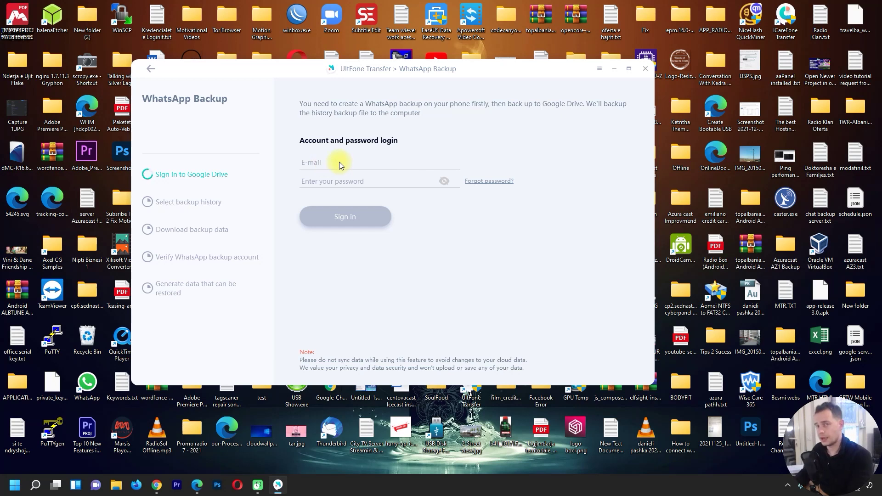
Paste the Google account e-mail and password and sign in, then switch to Chrome after the 2-Step Verification refusal
key("ctrl+v")
key("Tab")
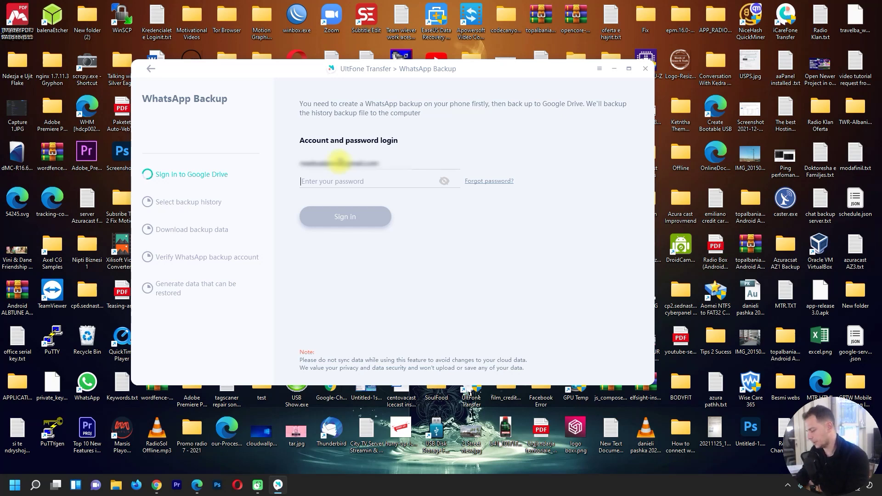
key("ctrl+v")
left_click(331, 220)
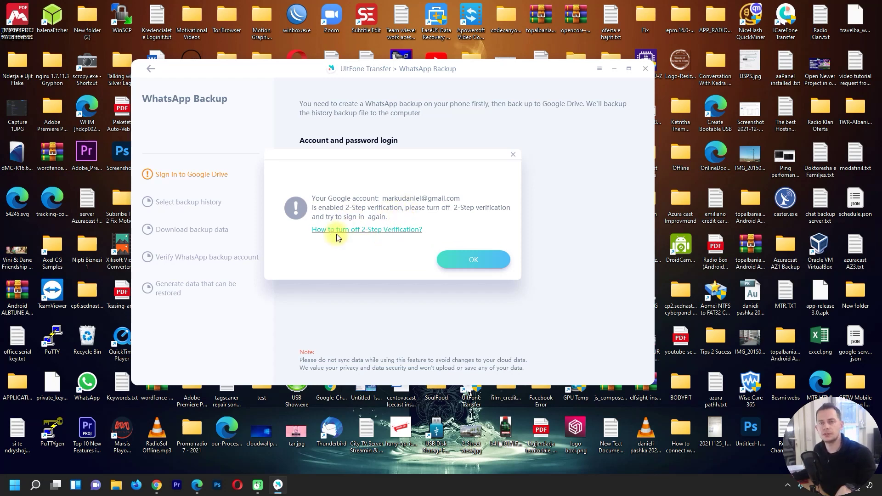
left_click(366, 230)
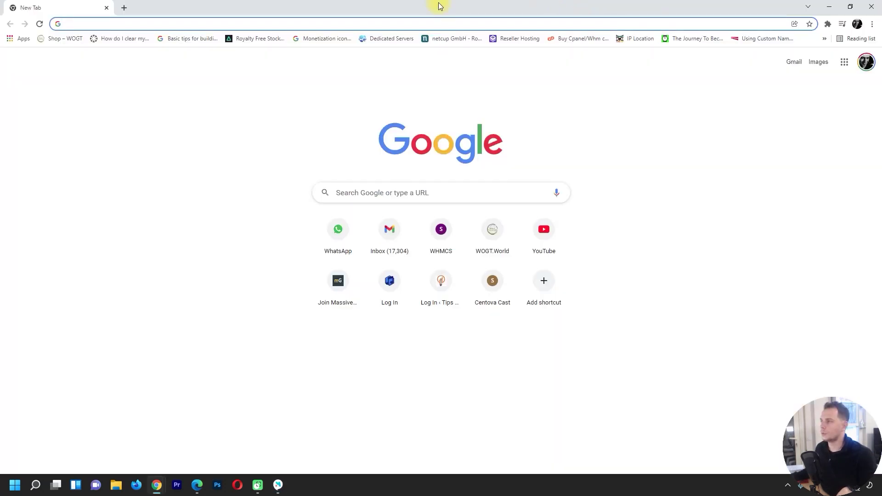
Load myaccount.google.com and open the 2-Step Verification settings under Security
right_click(321, 22)
left_click(362, 86)
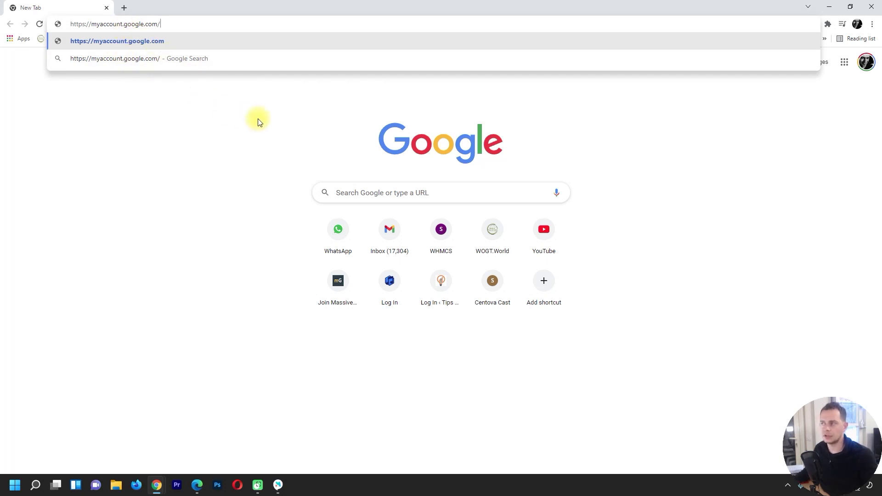
key("Return")
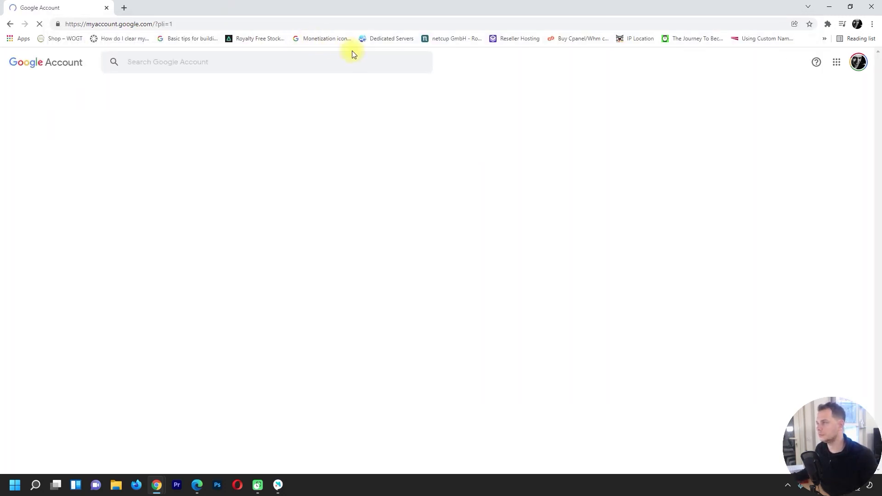
left_click(38, 157)
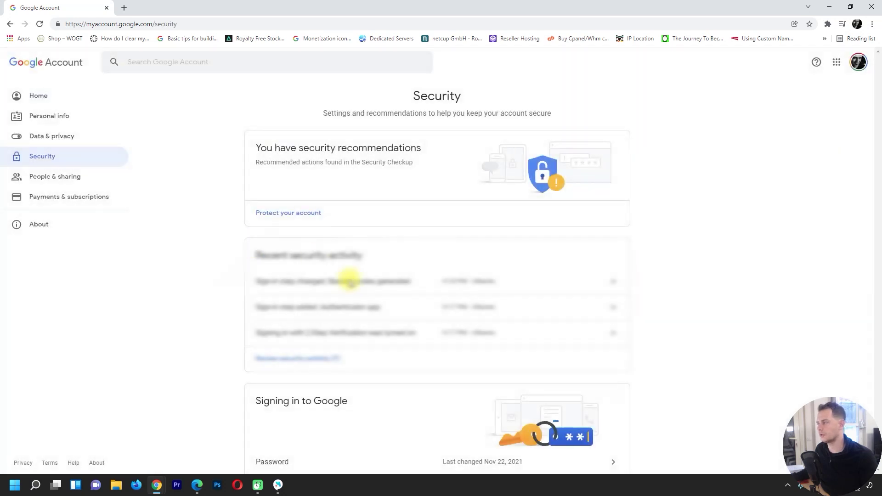
scroll(388, 320, "down", 5)
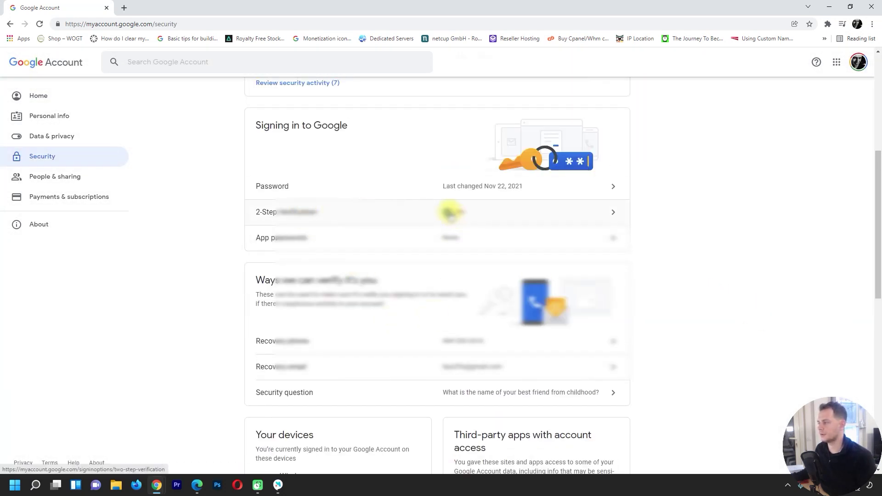
left_click(449, 212)
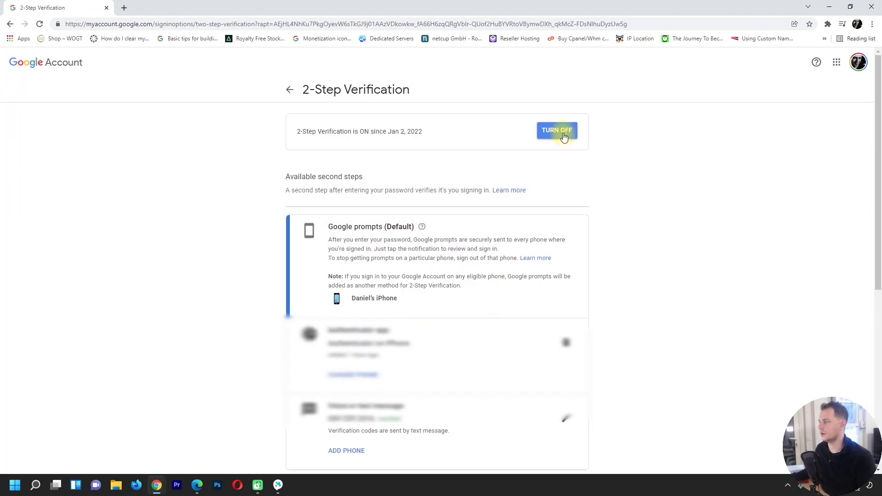
Turn off 2-Step Verification, then retry the Google Drive sign-in in UltFone Transfer
left_click(564, 138)
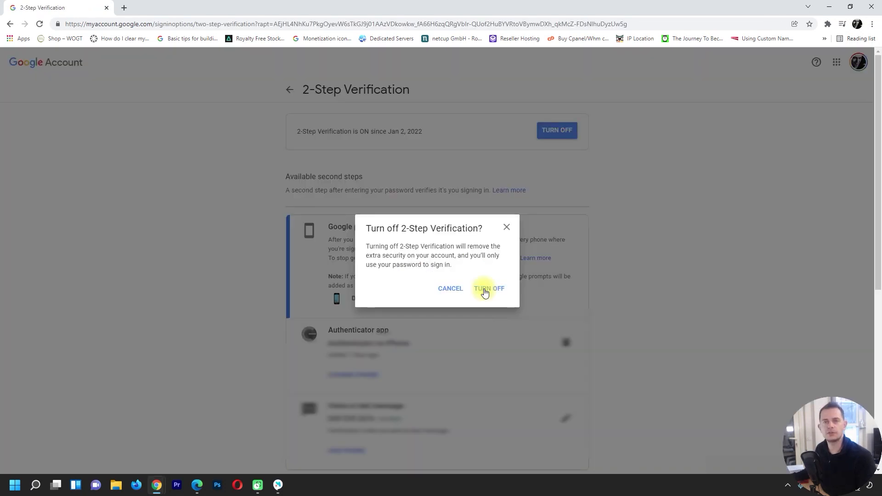
left_click(485, 289)
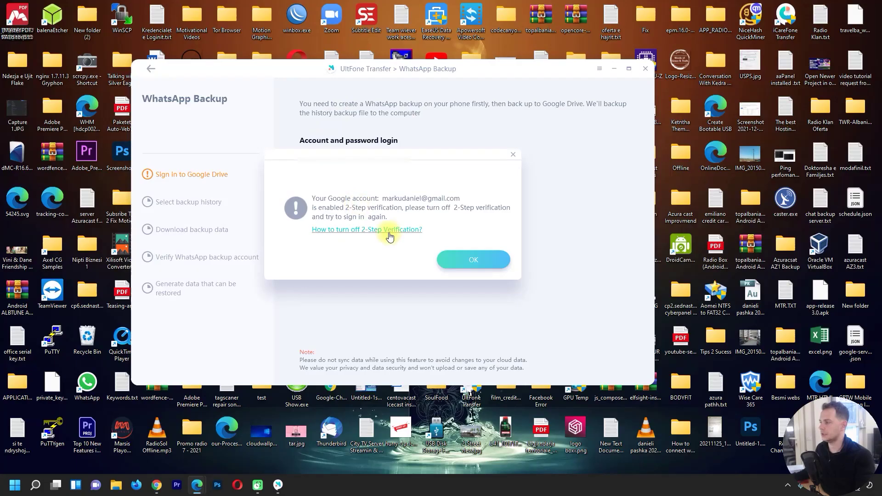
left_click(472, 264)
left_click(338, 216)
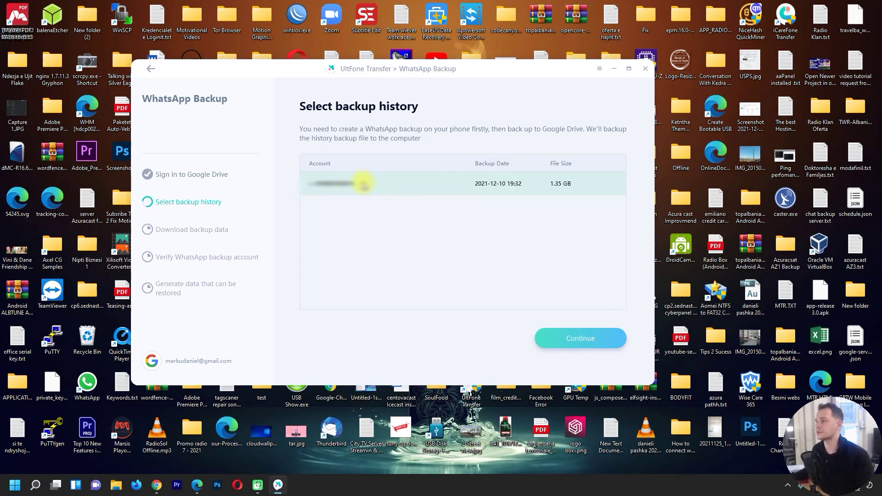
left_click_drag(393, 73, 372, 73)
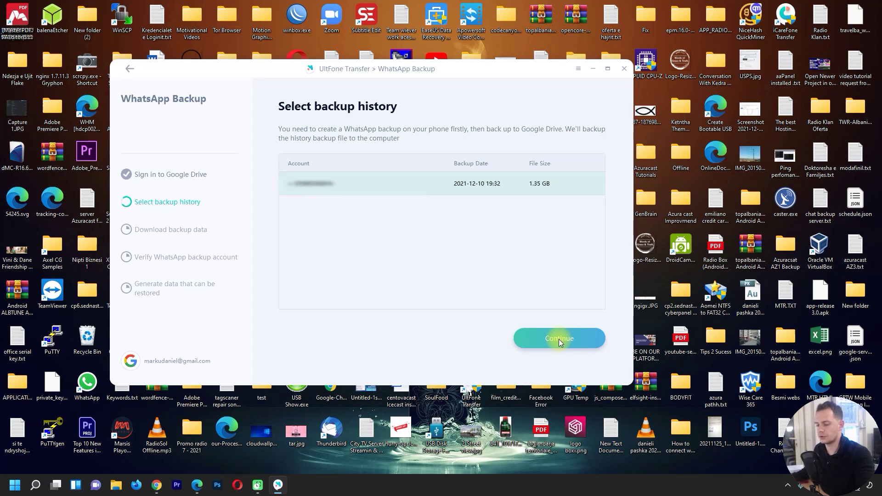
left_click_drag(325, 80, 349, 97)
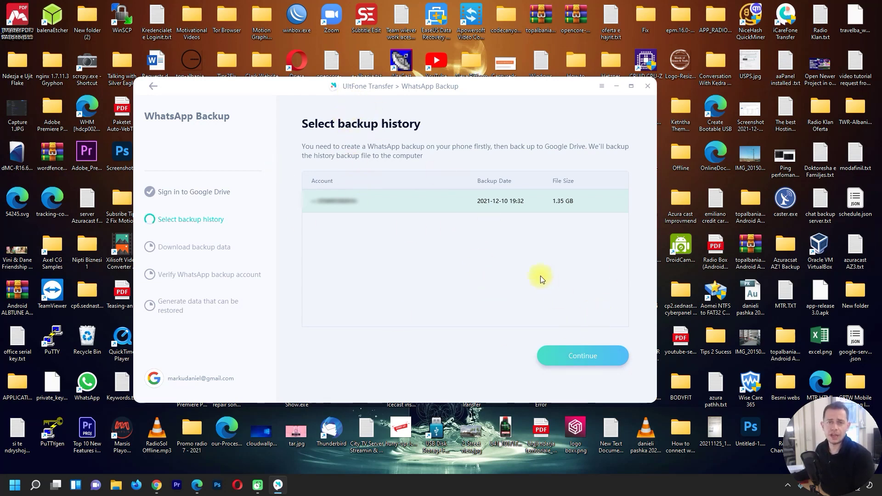
left_click(577, 358)
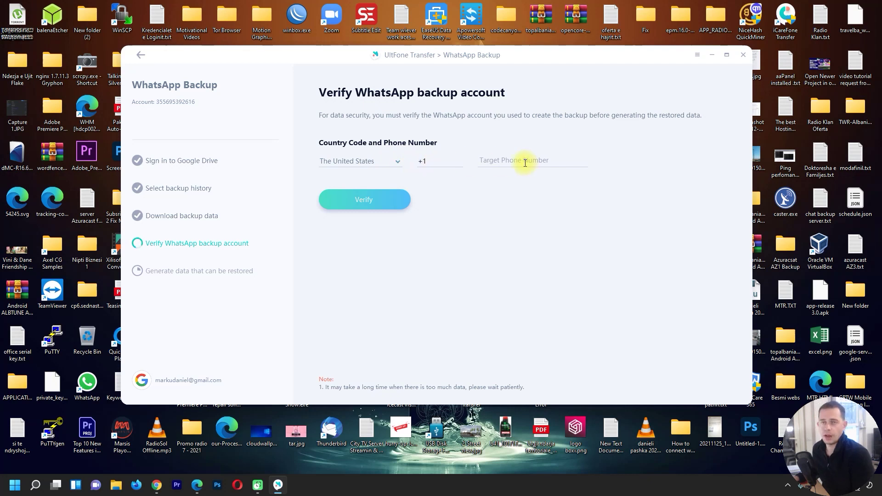
Open the Country Code list on the Verify WhatsApp backup account page
left_click(398, 162)
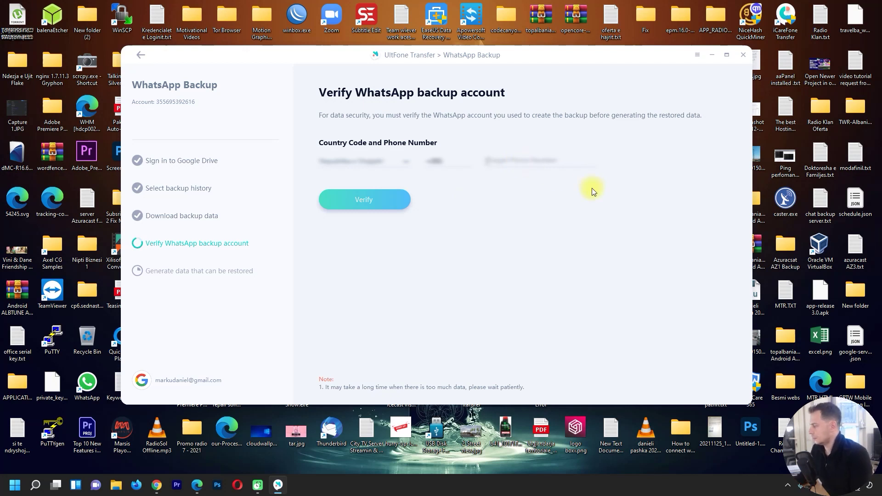
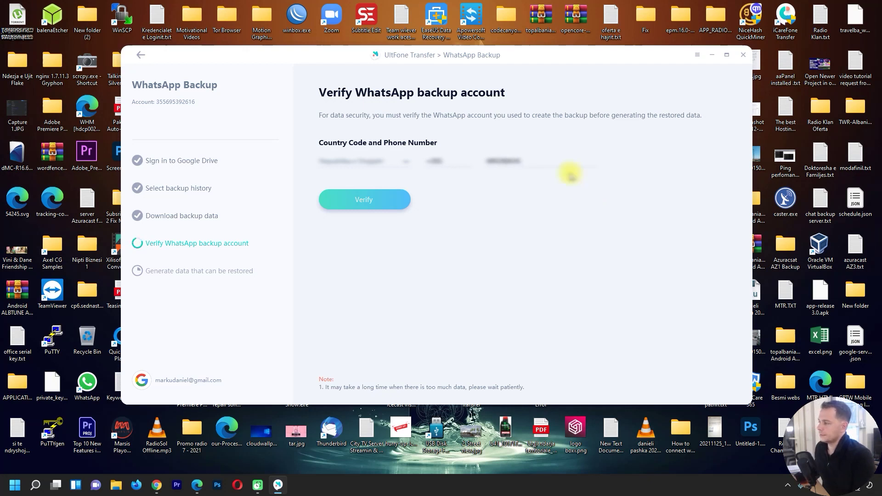
Enter the WhatsApp account's phone number and submit it for verification
left_click(362, 201)
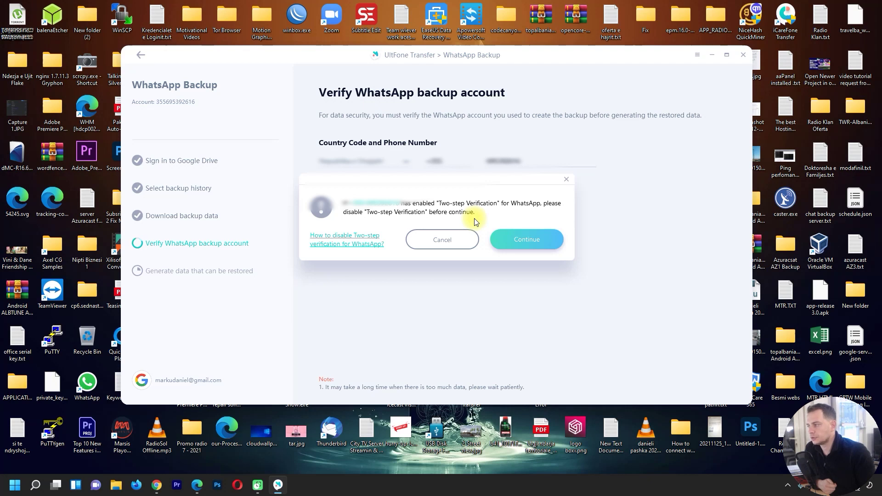
Disable WhatsApp Two-Step Verification on the phone via Settings > Account, then continue verification
left_click(349, 243)
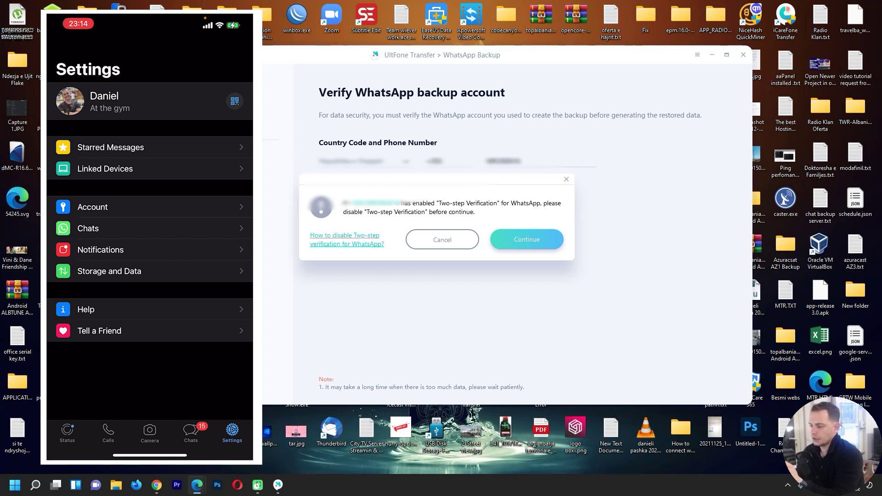
left_click(93, 207)
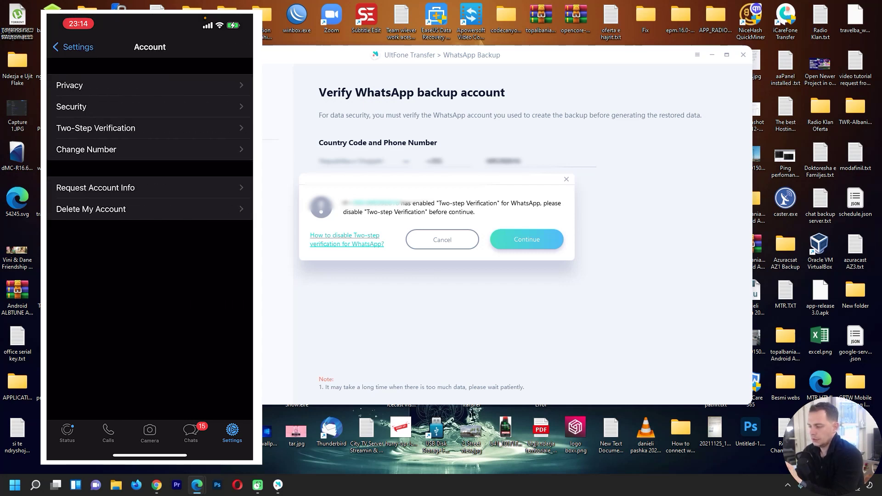
left_click(95, 127)
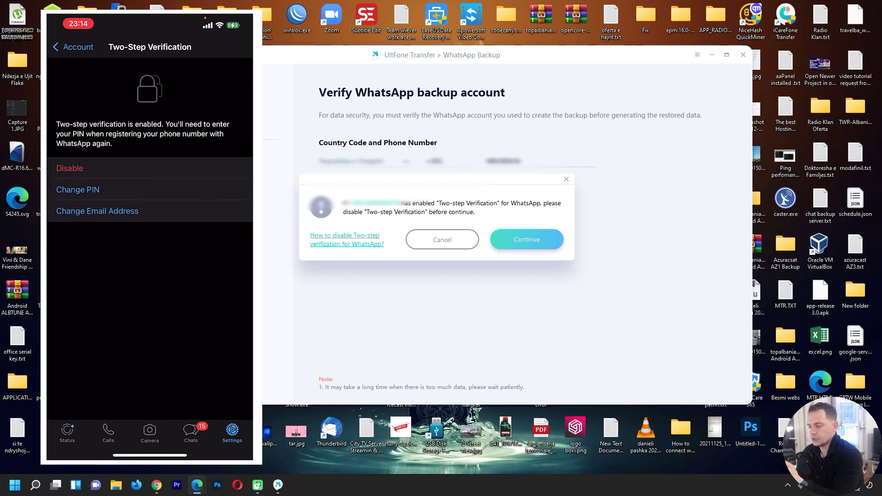
left_click(69, 168)
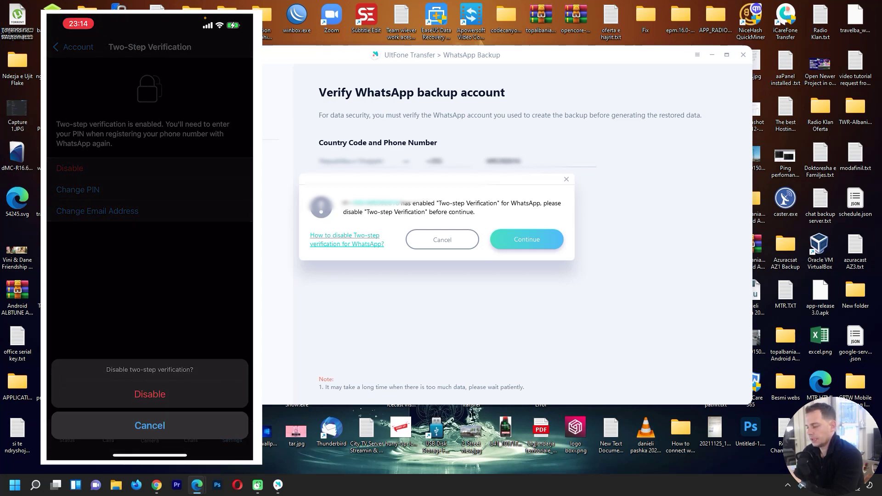
left_click(150, 394)
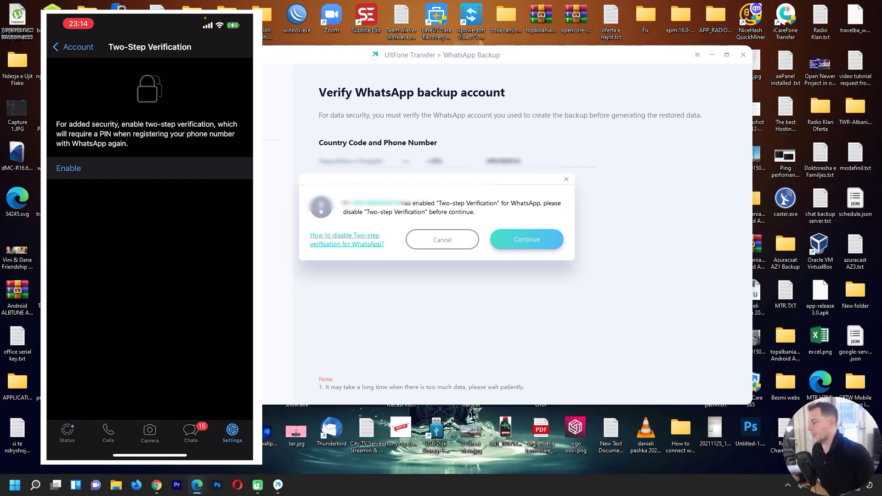
left_click(524, 241)
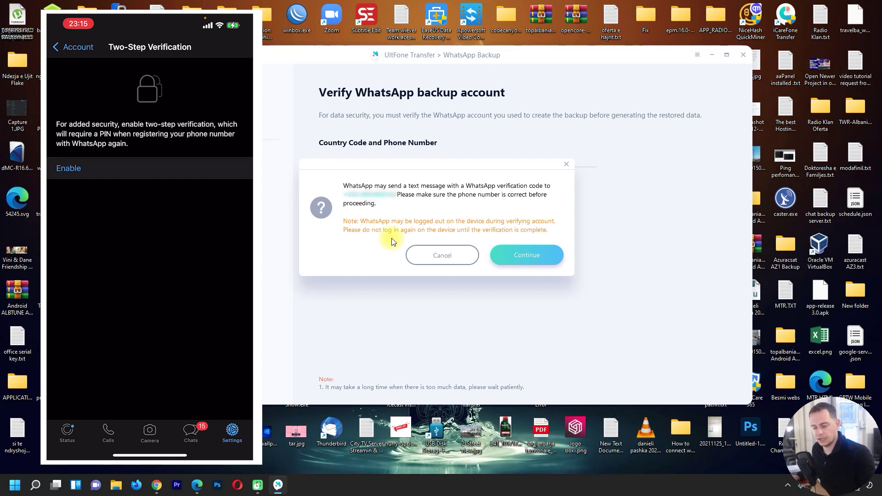
Agree to receive the WhatsApp verification SMS with the 6-digit code
left_click(520, 254)
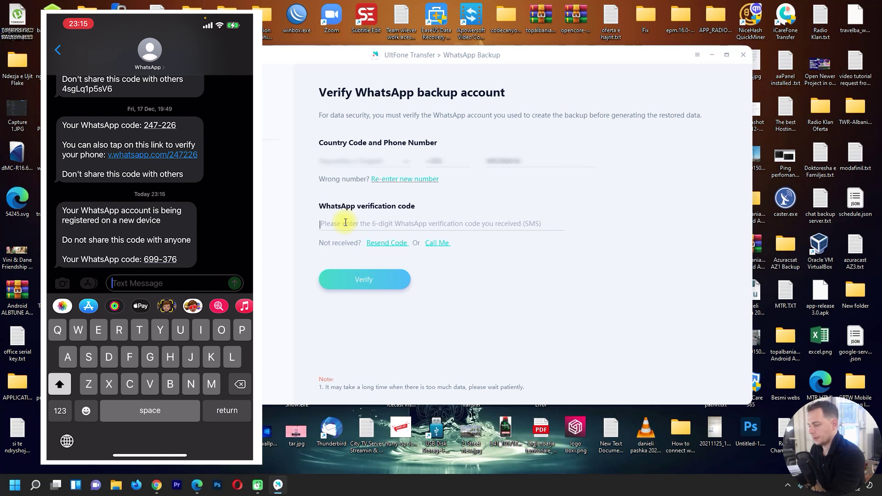
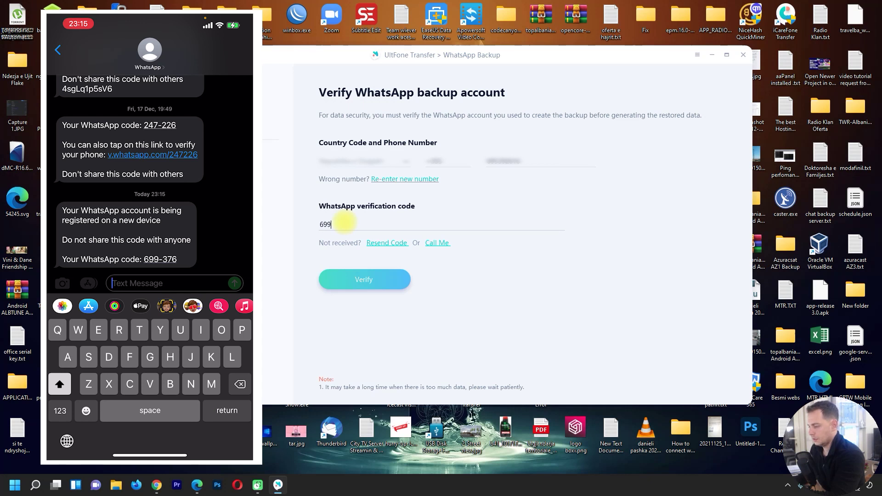
Submit the 6-digit SMS verification code to complete the WhatsApp backup, then view its contents
left_click(361, 282)
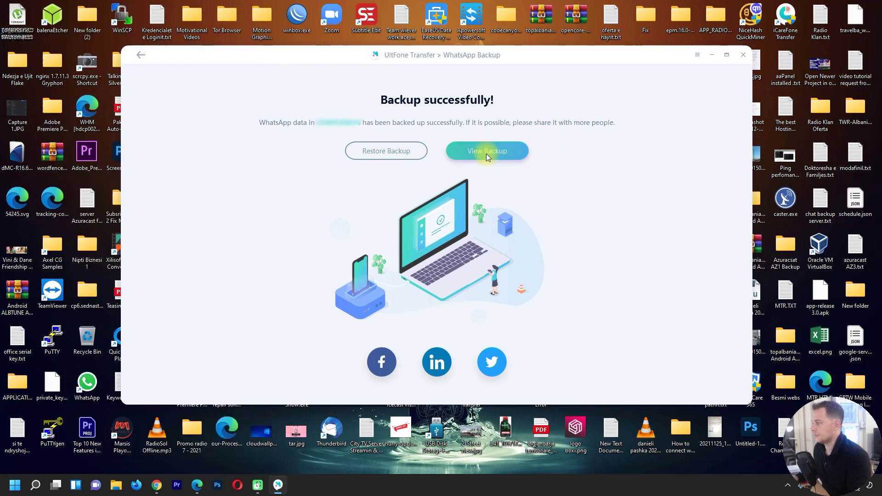
left_click(486, 156)
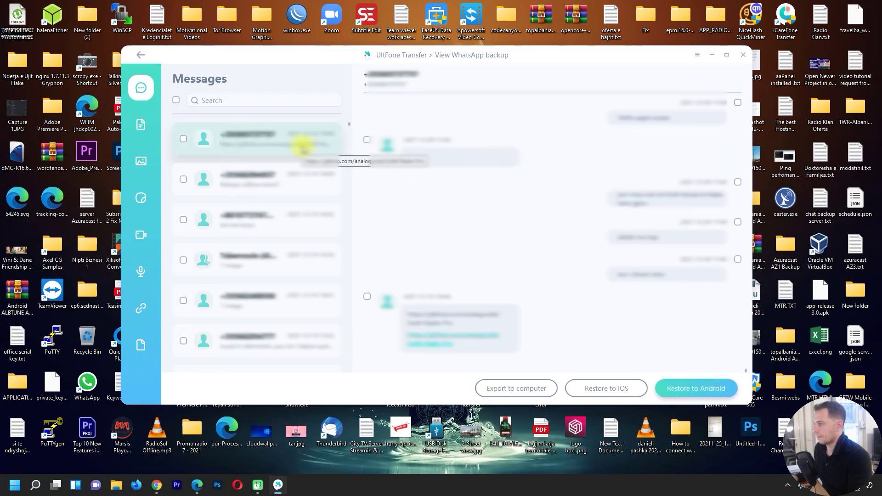
Return from Messages to the backup list and start restoring the 1.45 GB backup to iOS
left_click(141, 55)
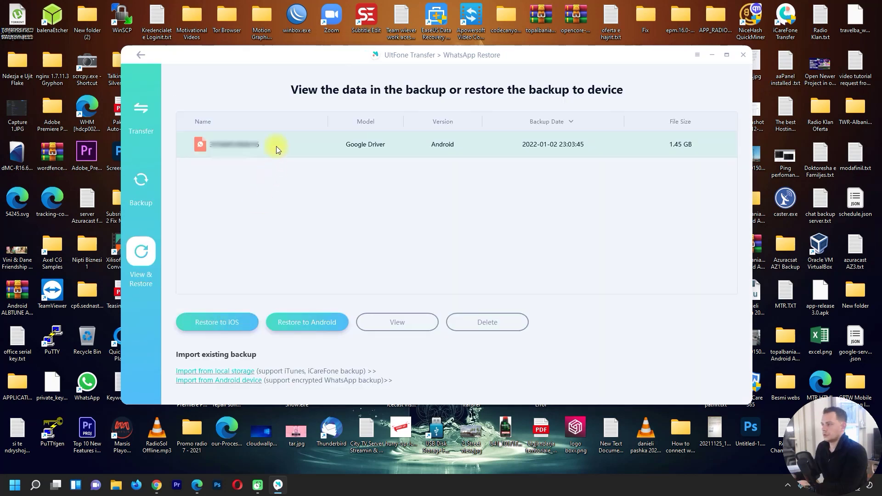
left_click(213, 321)
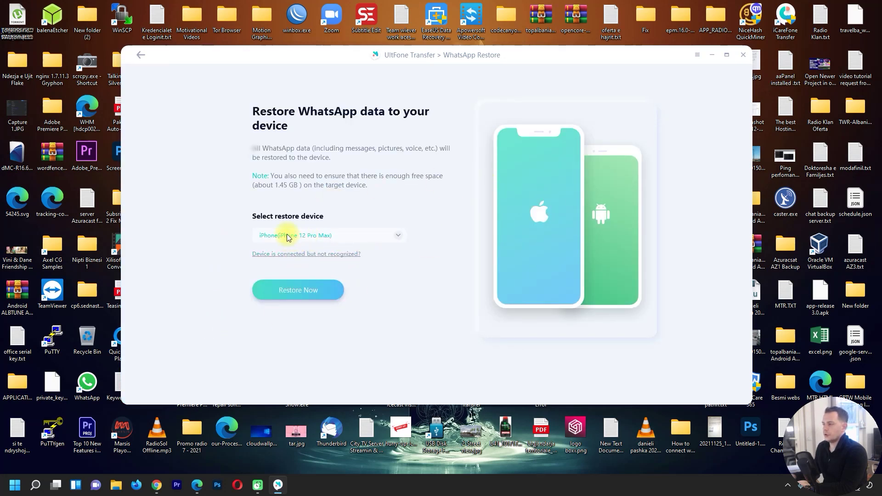
Choose iPhone 12 Pro Max as the restore target and accept overwriting its WhatsApp data
left_click(397, 235)
left_click(350, 251)
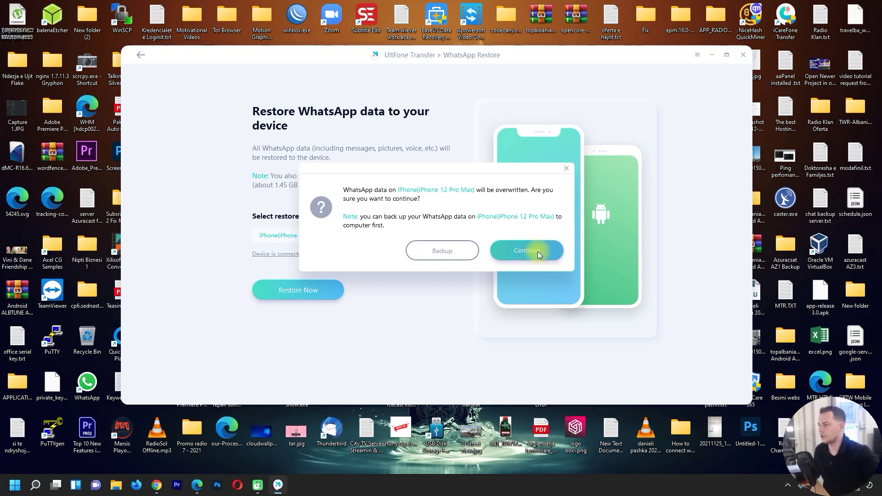
left_click(537, 252)
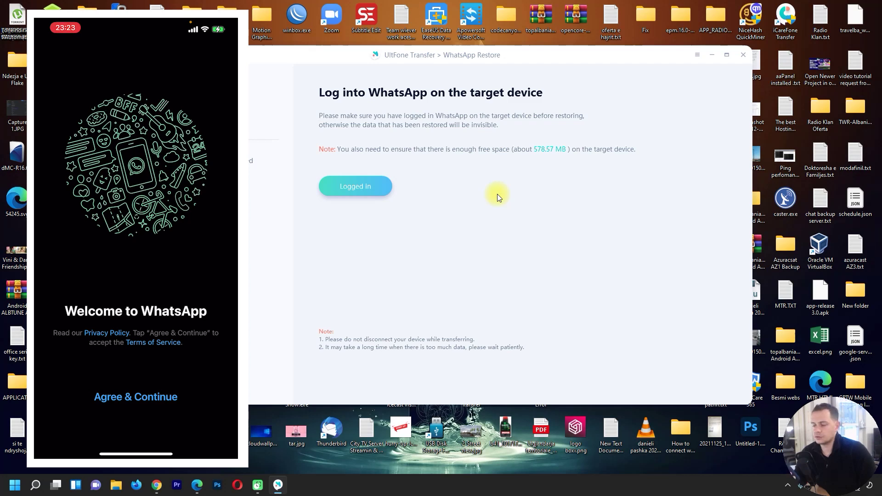
Confirm that WhatsApp is logged in on the iPhone
left_click(364, 186)
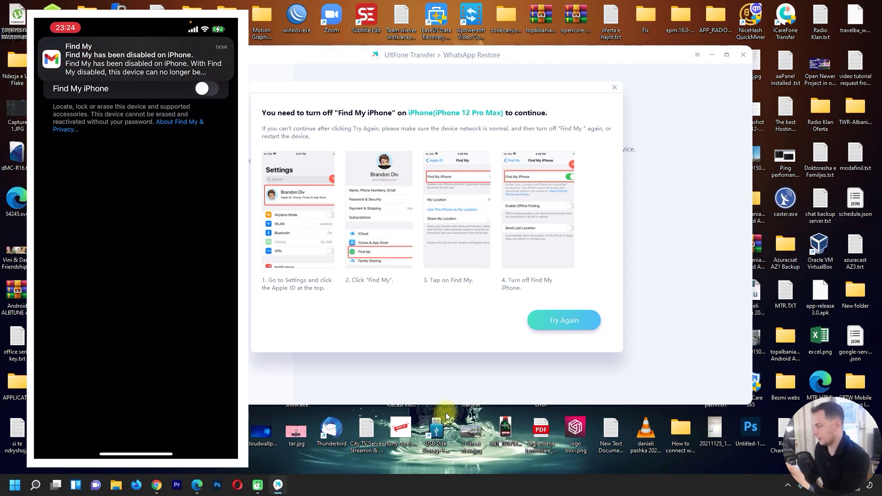
Retry the restore now that Find My iPhone is off, continuing to the iPhone 12 Pro Max
left_click(560, 323)
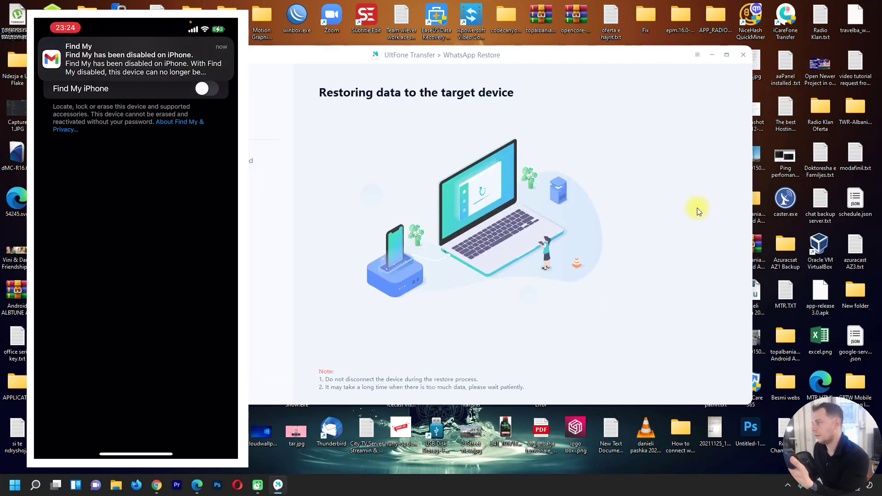